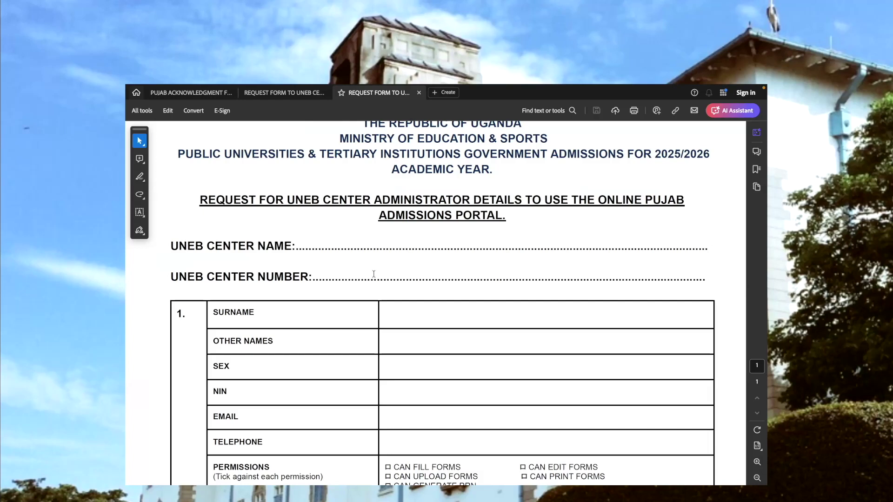
Scroll the request form in Acrobat and highlight the CAN EDIT FORMS permission
scroll(374, 274, "down", 3)
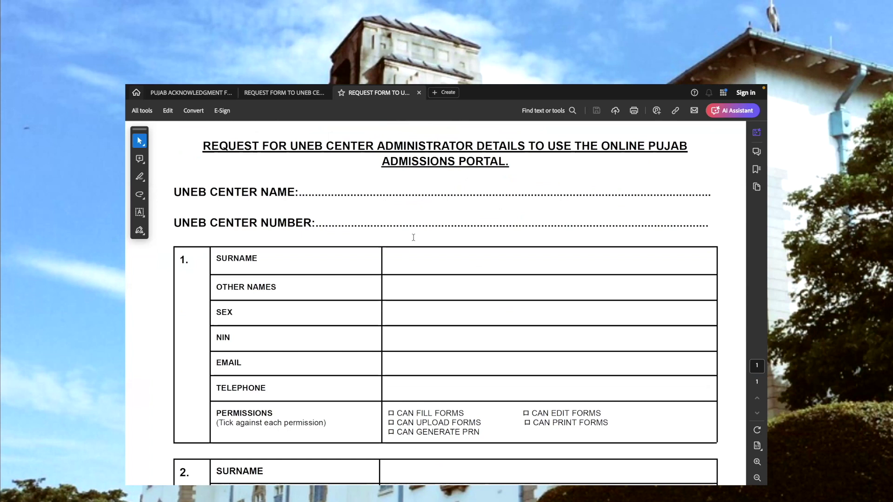
scroll(413, 237, "down", 3)
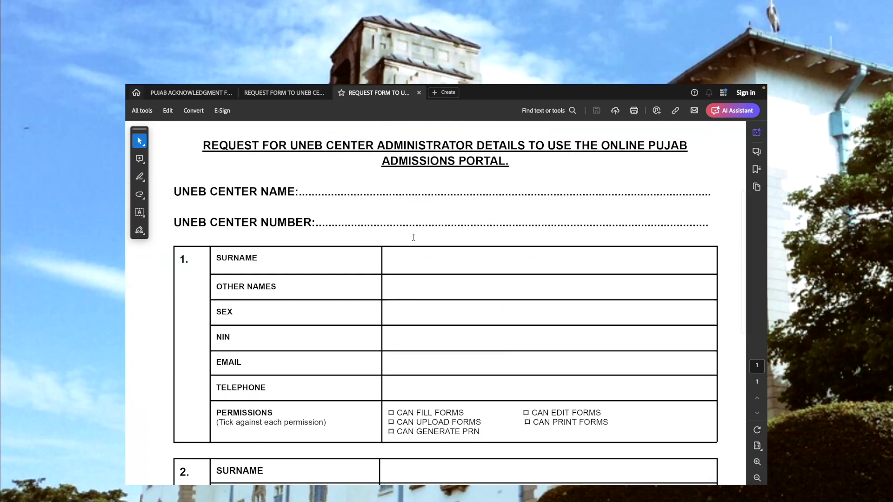
scroll(413, 237, "down", 2)
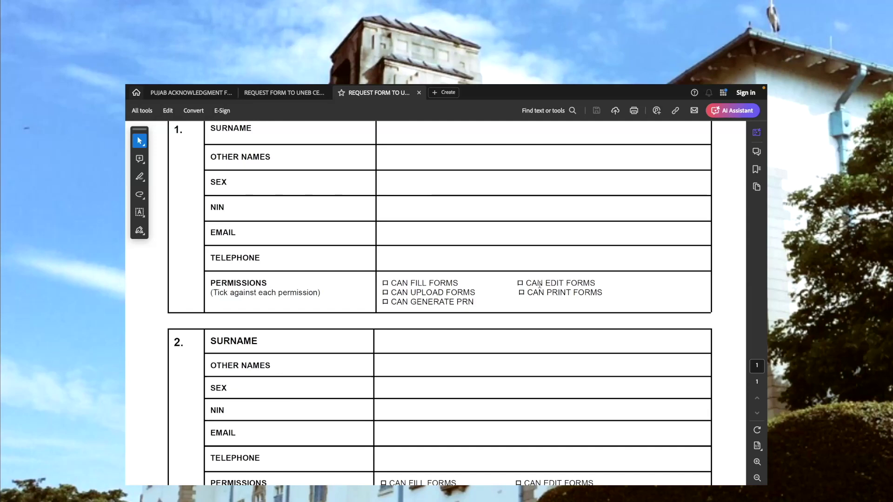
left_click_drag(527, 283, 585, 283)
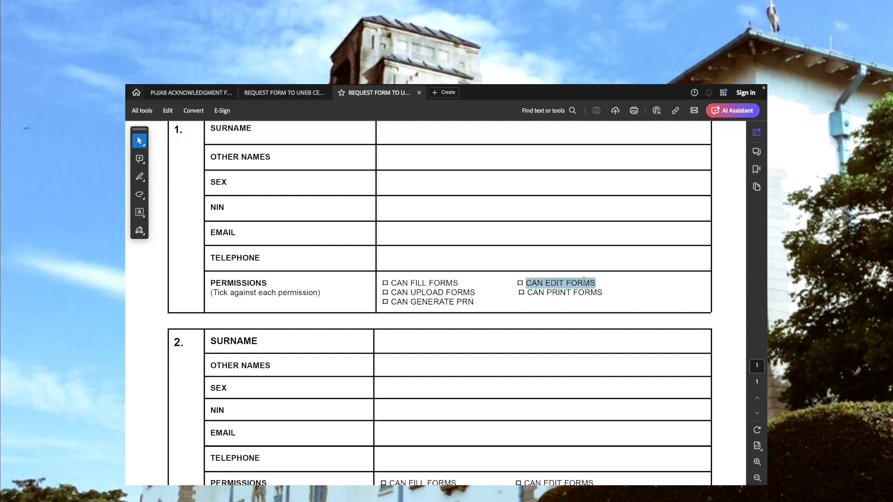
left_click(585, 283)
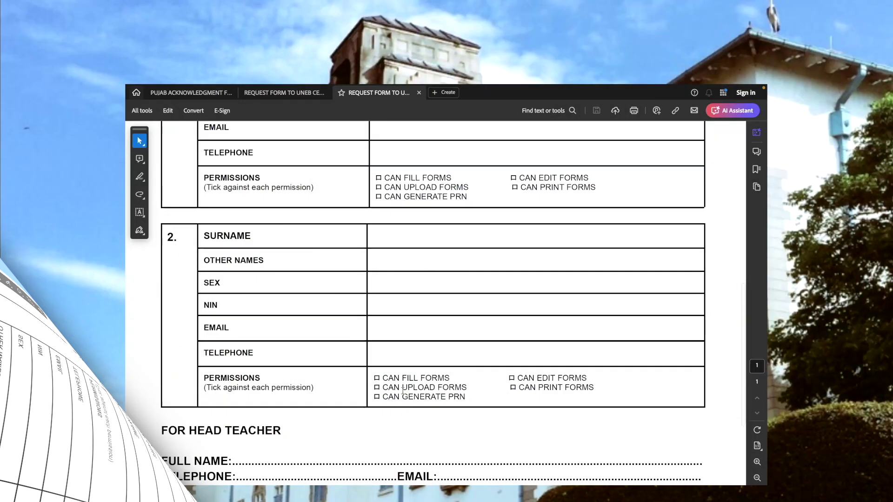
Scroll through the rest of the request form to review the whole page
scroll(403, 390, "down", 3)
scroll(403, 391, "down", 2)
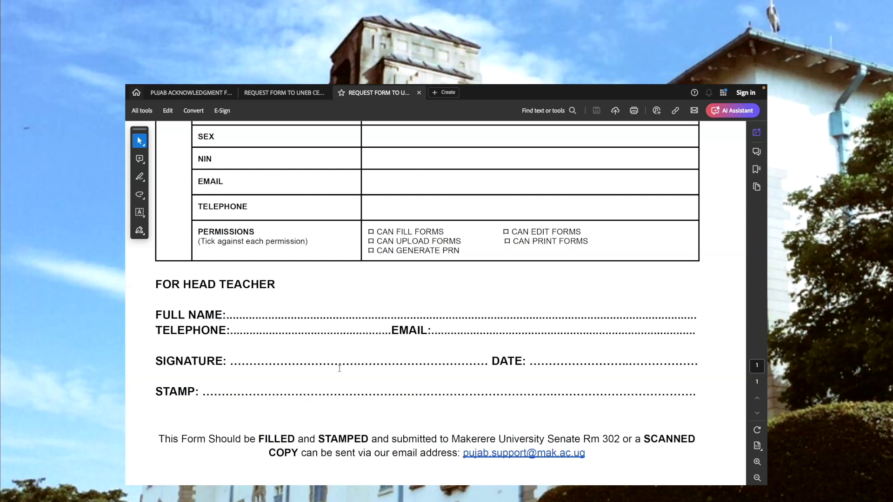
scroll(339, 369, "down", 3)
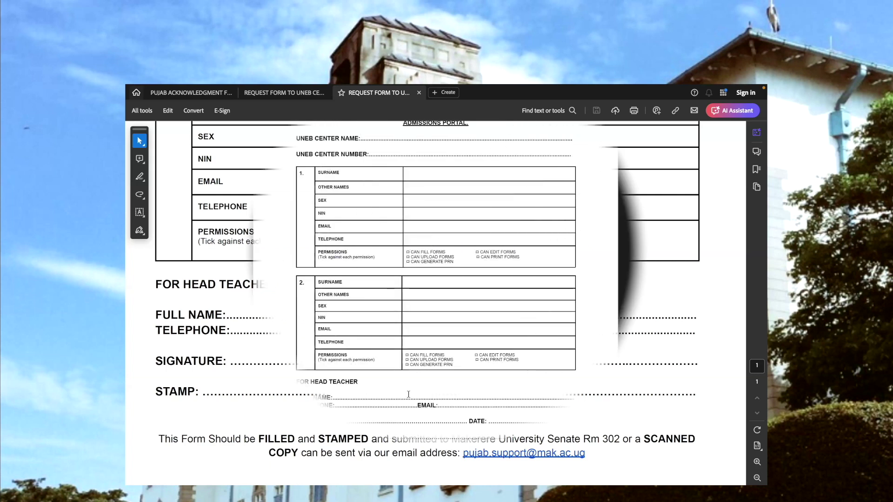
scroll(400, 398, "up", 5)
scroll(401, 399, "down", 2)
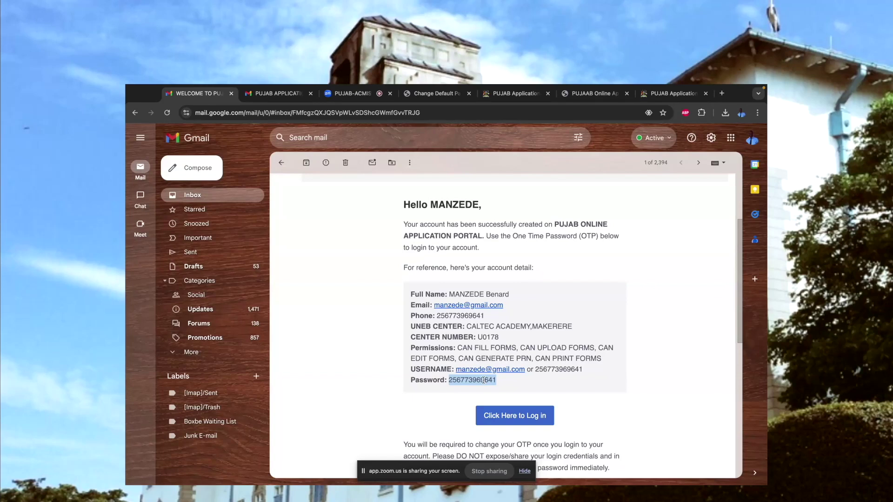
Follow the email's 'Click Here to Log in' link to the PUJAB portal login page
scroll(507, 389, "down", 1)
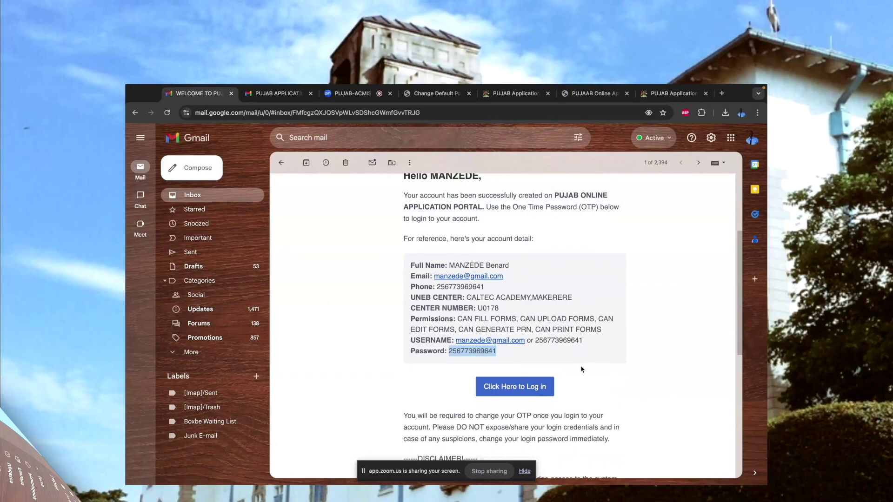
left_click(516, 394)
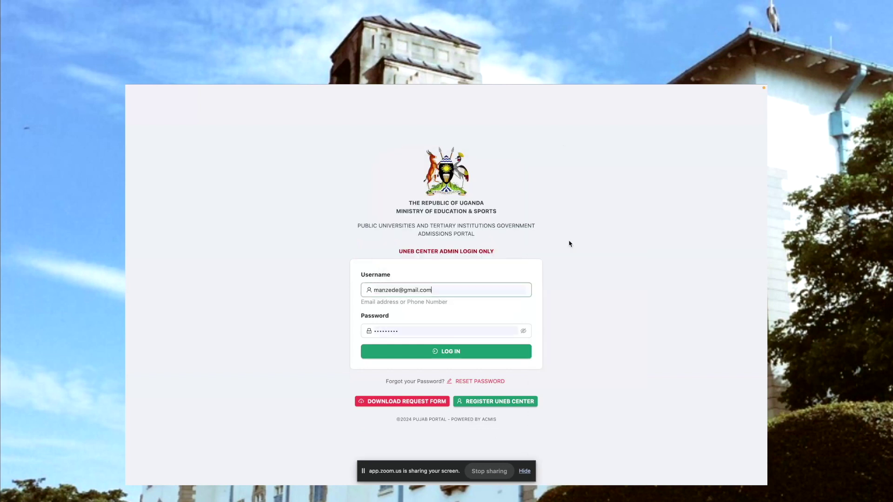
Replace the autofilled password with the emailed one-time password and log in
left_click(484, 333)
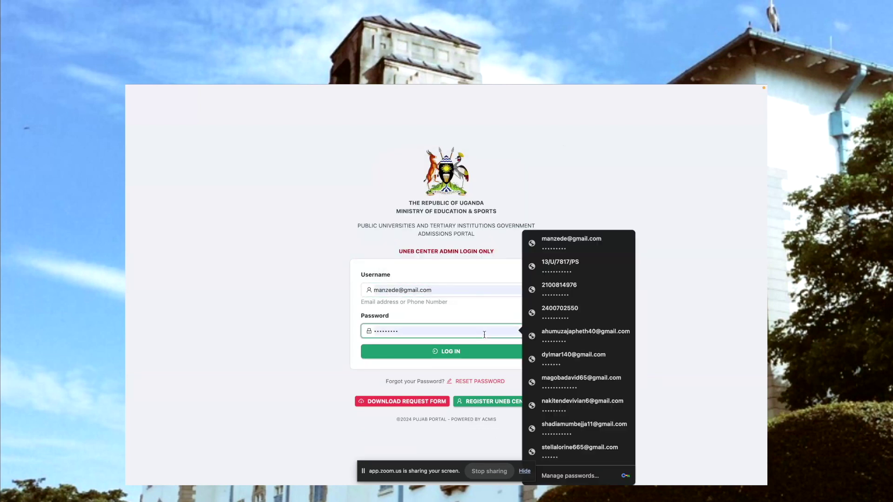
key("BackSpace")
key("BackSpace")
key("BackSpace")
key("BackSpace")
key("BackSpace")
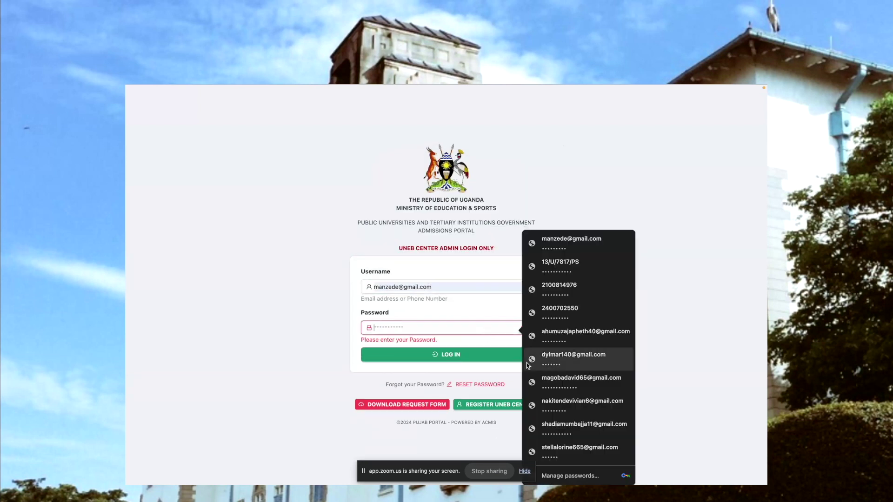
left_click(522, 329)
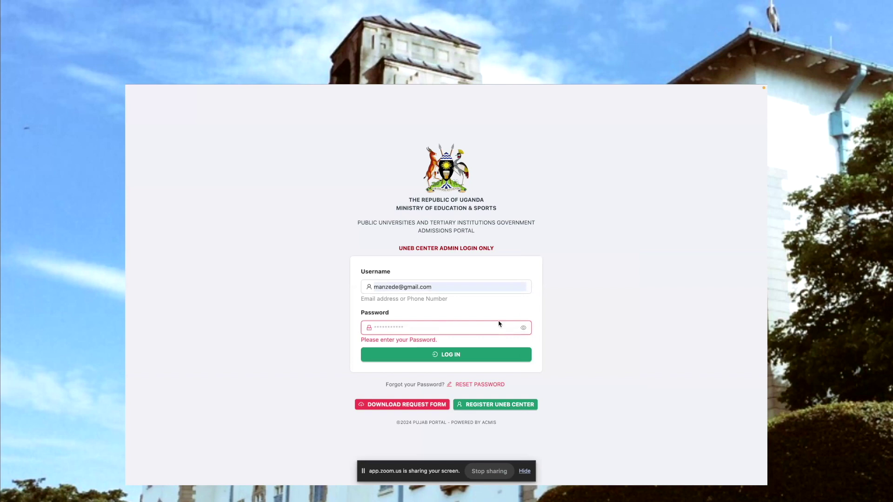
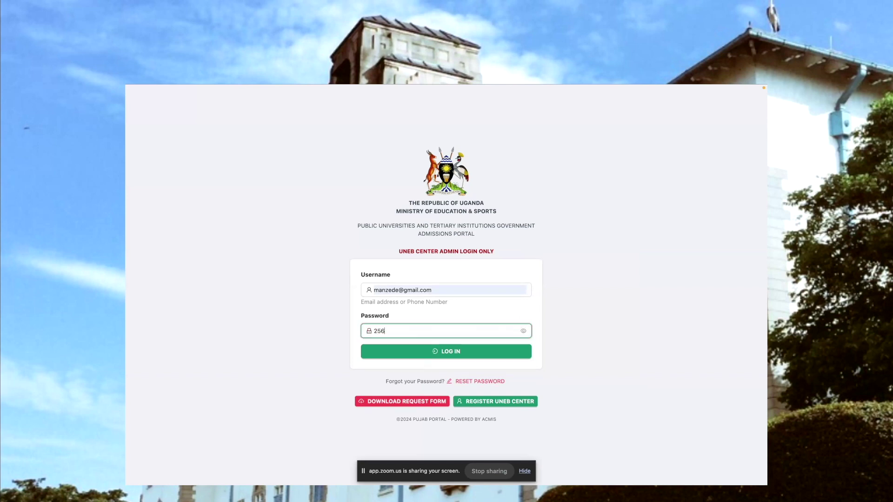
left_click(524, 331)
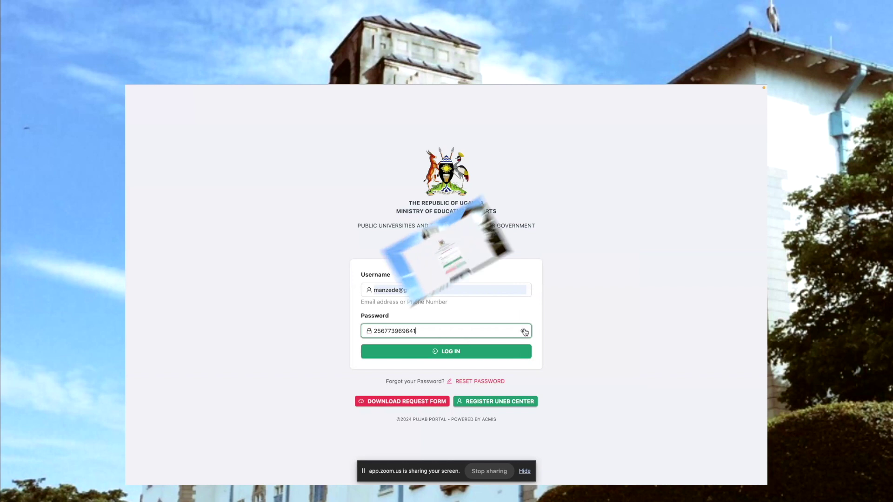
left_click(461, 343)
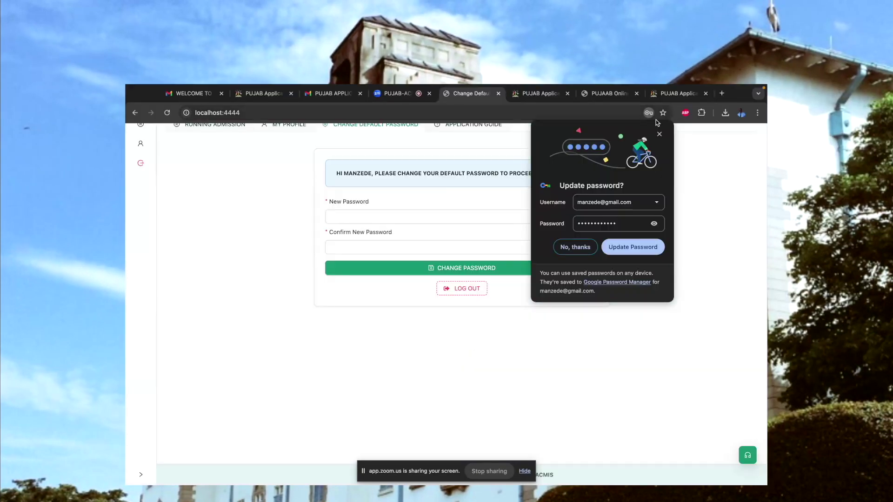
Dismiss Chrome's update-password prompt, then enter and confirm a new portal password
left_click(661, 136)
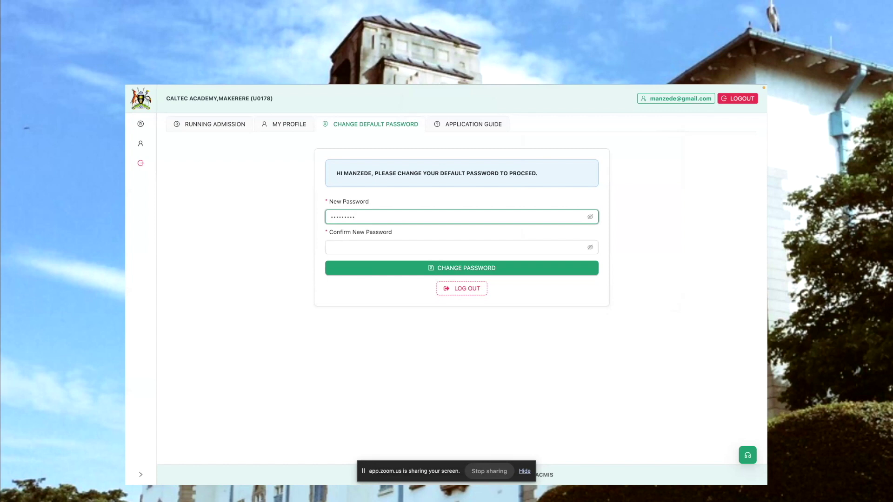
left_click(461, 247)
type("•••••••••")
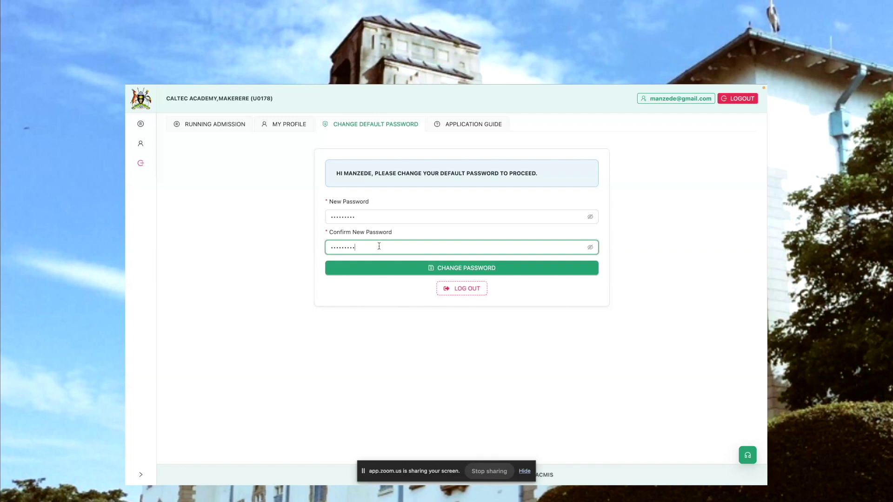
left_click(403, 273)
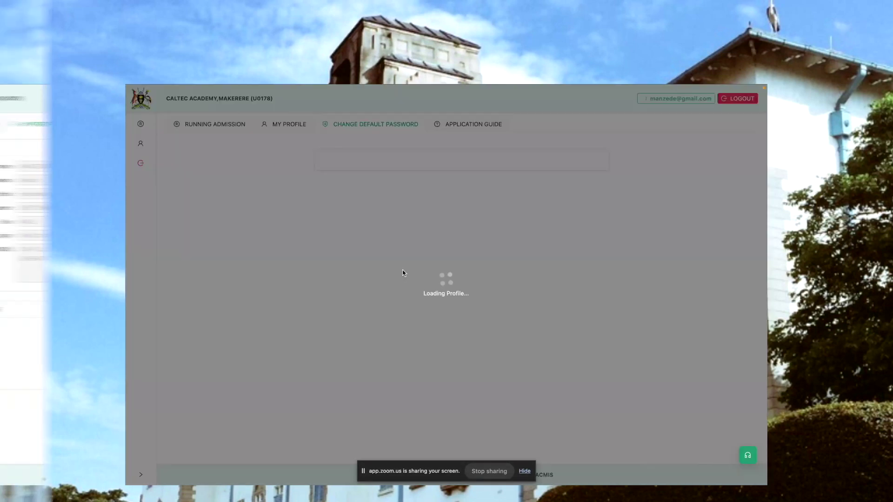
Open the Application Guide and scroll through the PUJAB-ACMIS system user guide
left_click(358, 124)
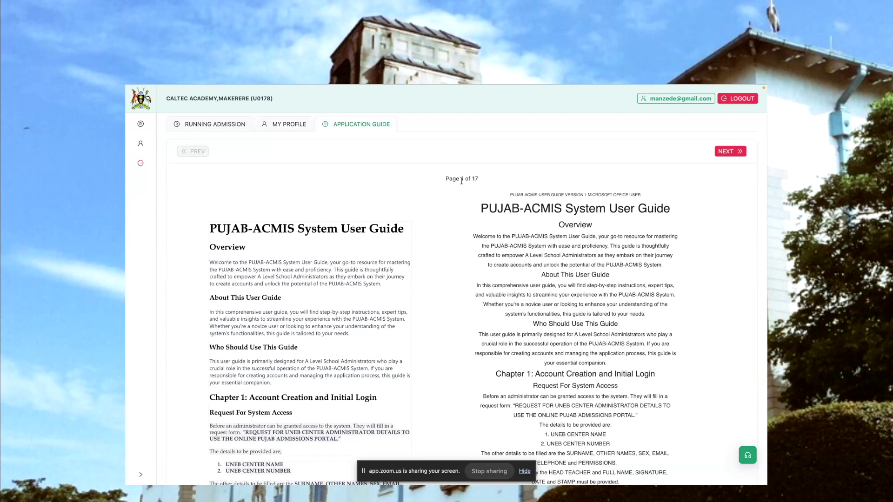
scroll(496, 191, "down", 1)
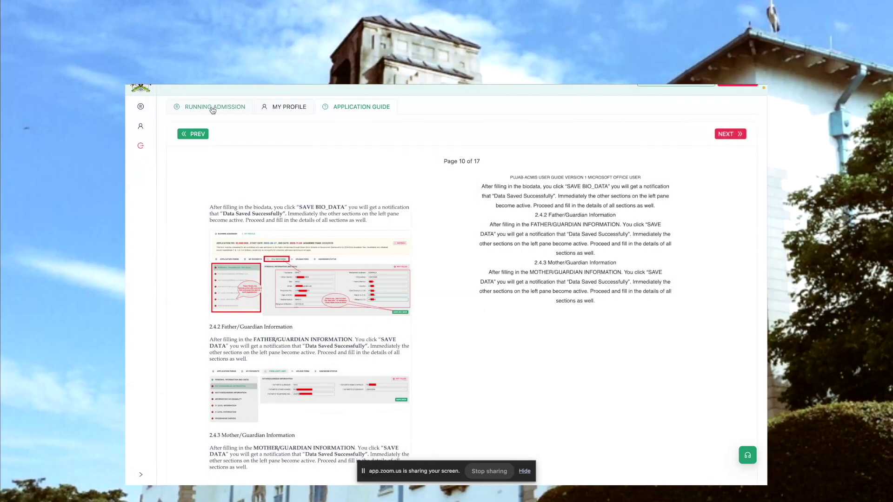
Go to Running Admission and highlight the 52,000 UGX fee and admission start date
left_click(212, 107)
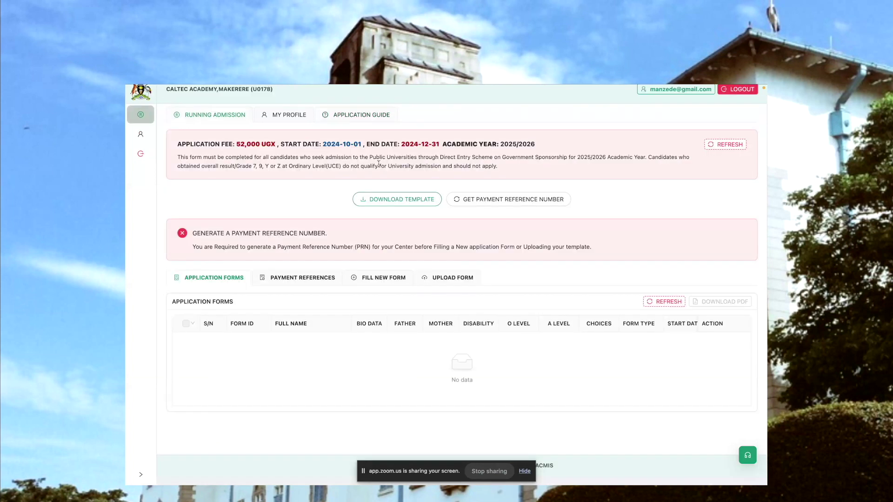
scroll(378, 163, "up", 1)
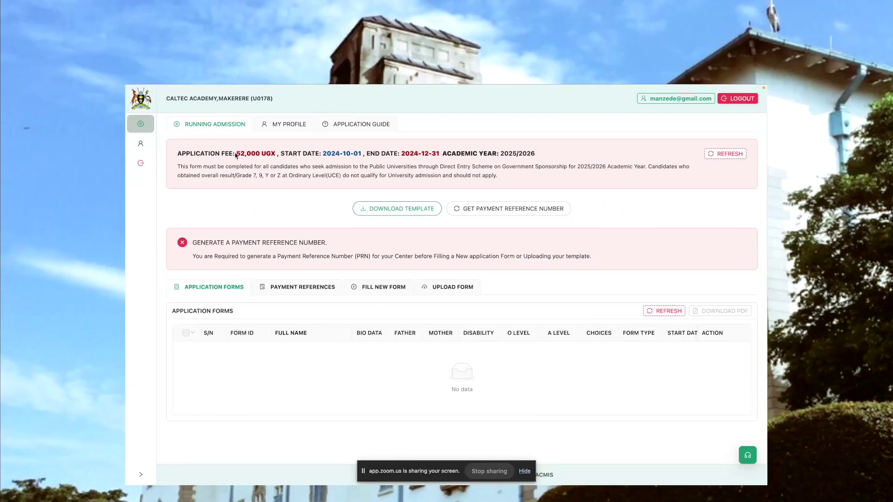
left_click_drag(237, 153, 262, 154)
left_click(262, 154)
left_click_drag(280, 153, 304, 152)
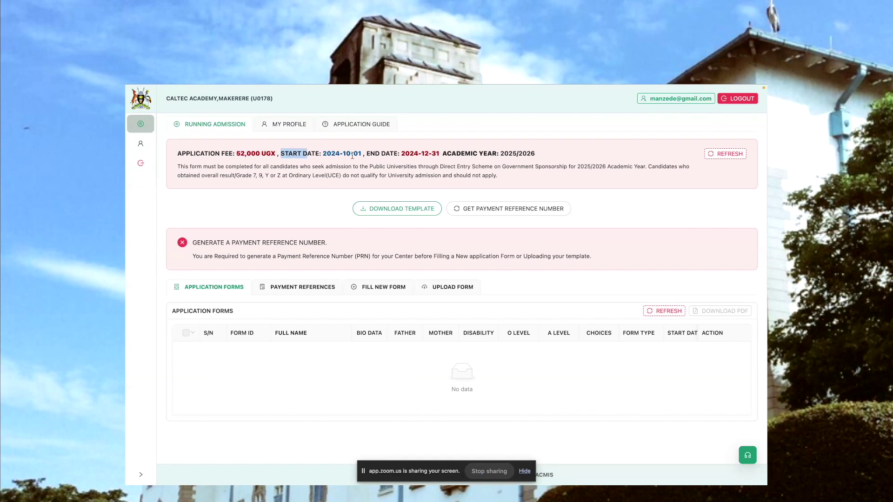